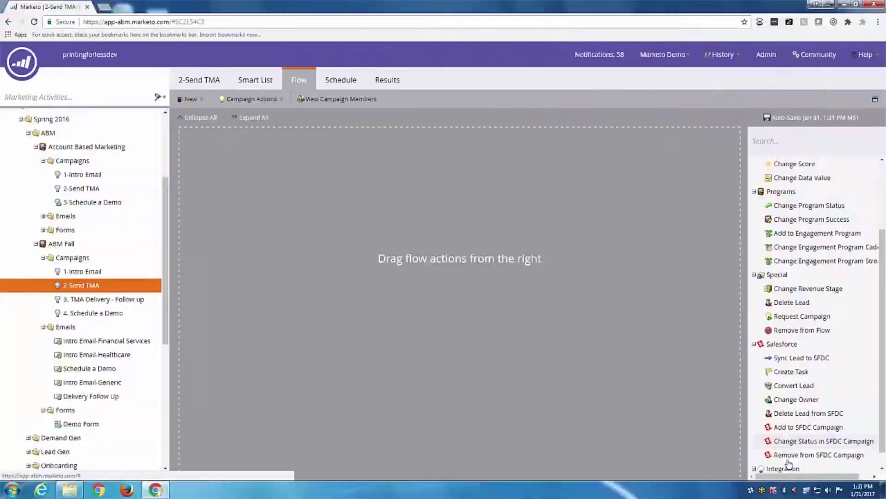
{"action": "scroll", "coordinate": [788, 464], "scroll_direction": "down", "scroll_amount": 1}
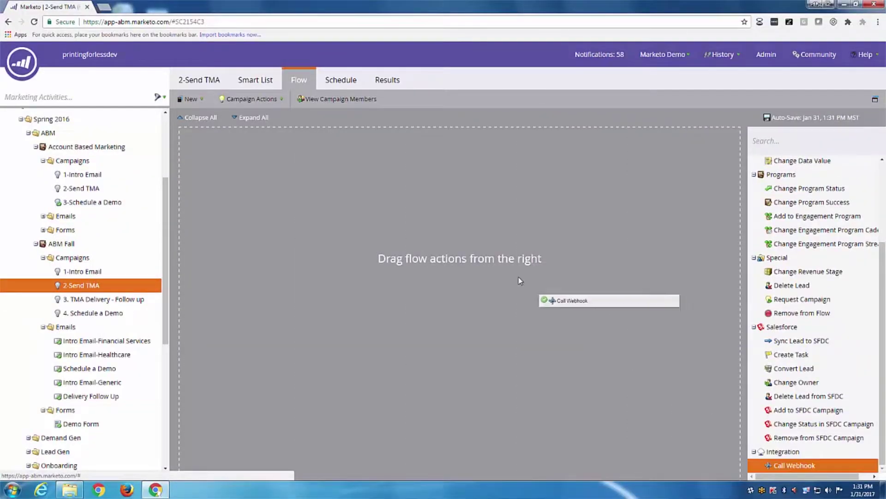
Drag the Integration 'Call Webhook' action into the 2-Send TMA flow, leaving the webhook unselected.
{"action": "left_click_drag", "start_coordinate": [520, 281], "coordinate": [519, 281]}
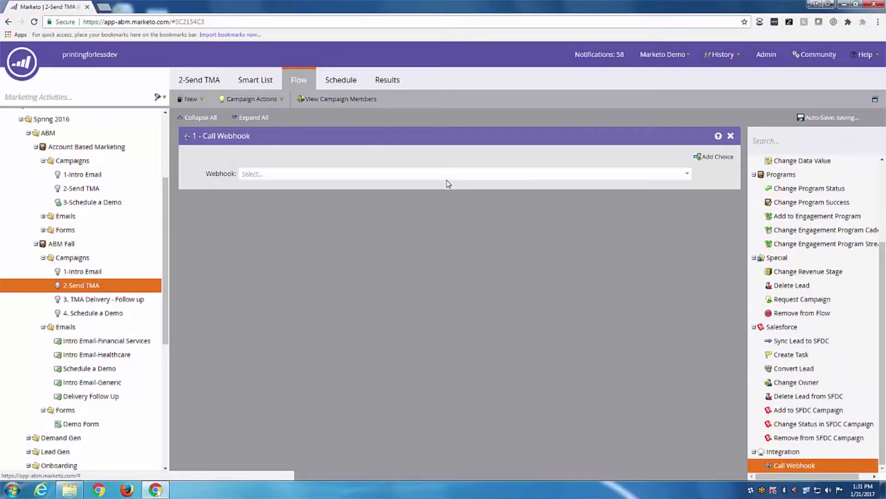